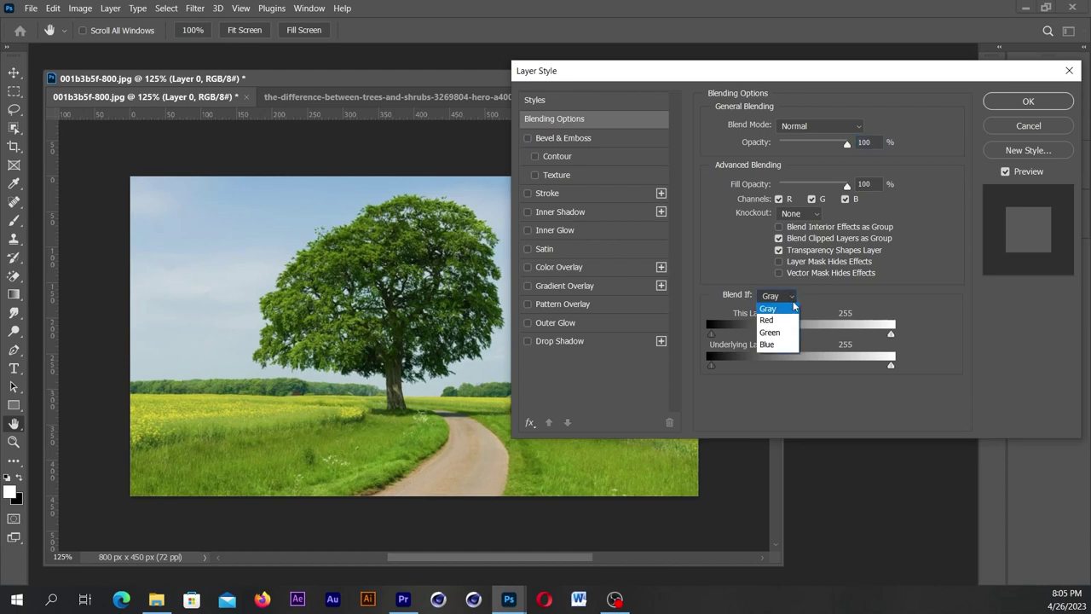
# Step: Split This Layer's white Blue blend-if slider to 160/185 and close Layer Style
pyautogui.moveTo(891, 333); pyautogui.dragTo(823, 335)
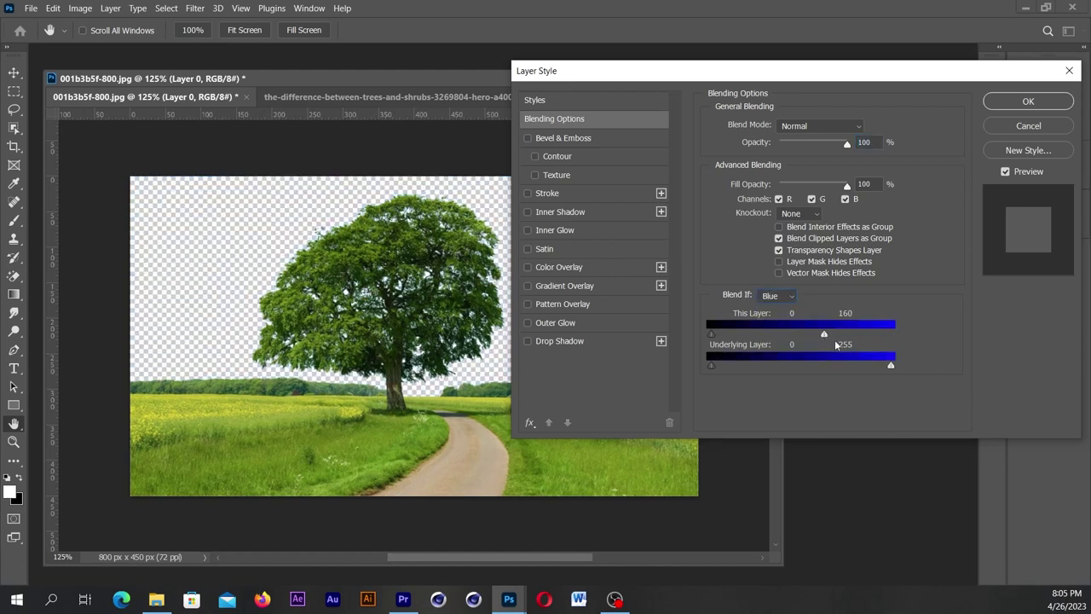
pyautogui.moveTo(823, 333); pyautogui.dragTo(842, 338)
pyautogui.click(1028, 102)
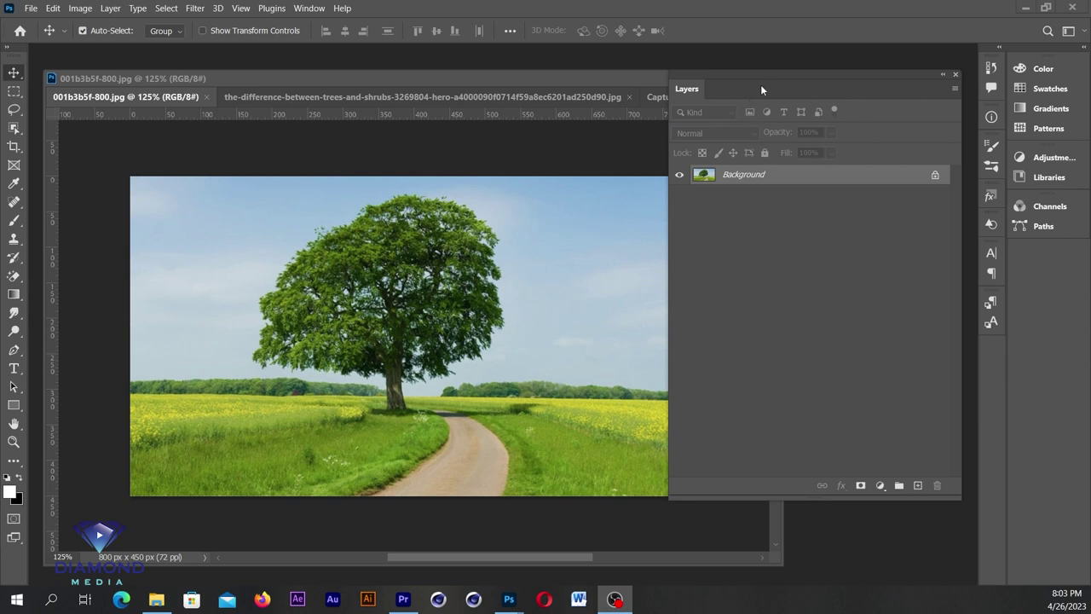
# Step: Unlock the Background into Layer 0, resize the Layers panel, and show the fx effects list
pyautogui.click(935, 176)
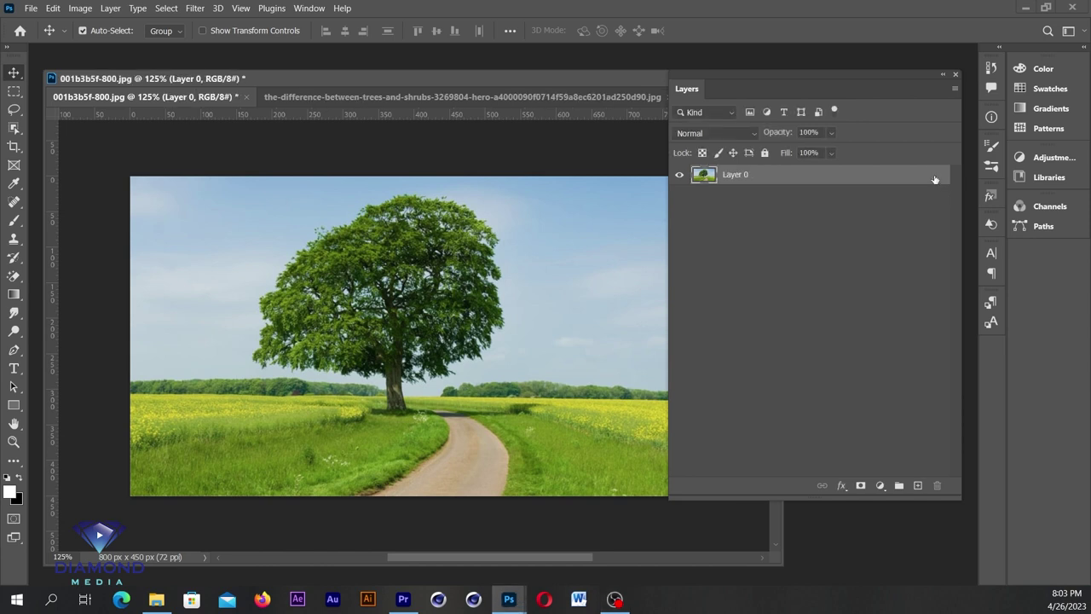
pyautogui.moveTo(801, 499); pyautogui.dragTo(802, 326)
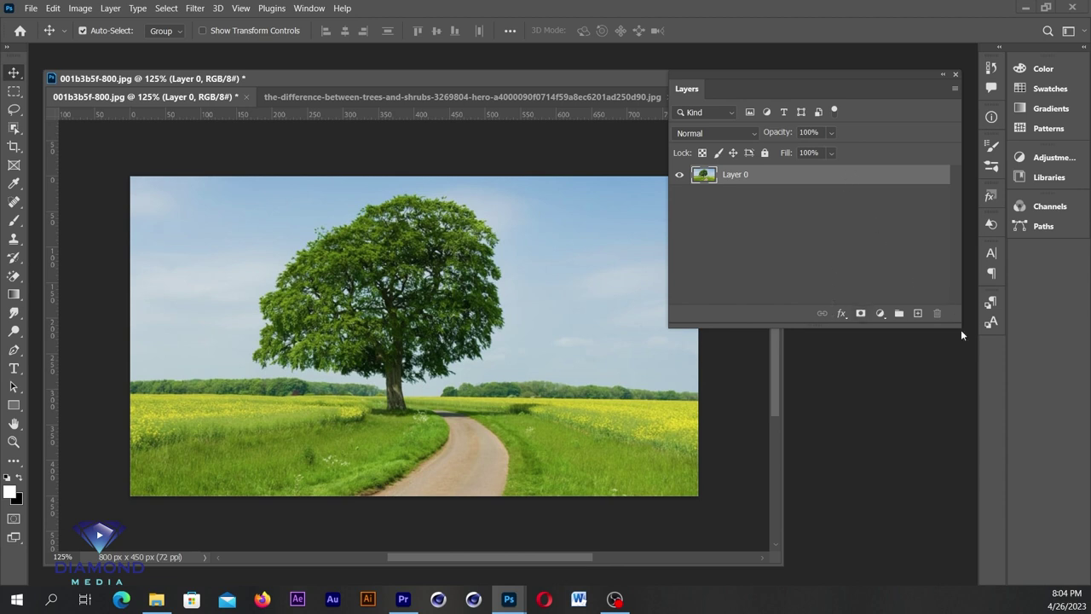
pyautogui.moveTo(961, 330); pyautogui.dragTo(867, 362)
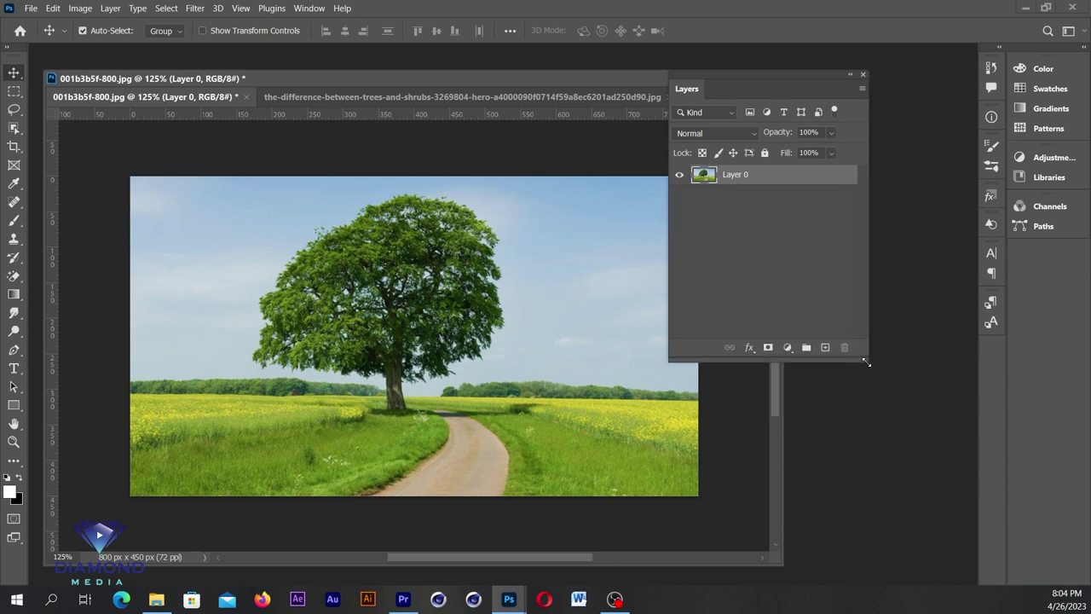
pyautogui.click(749, 348)
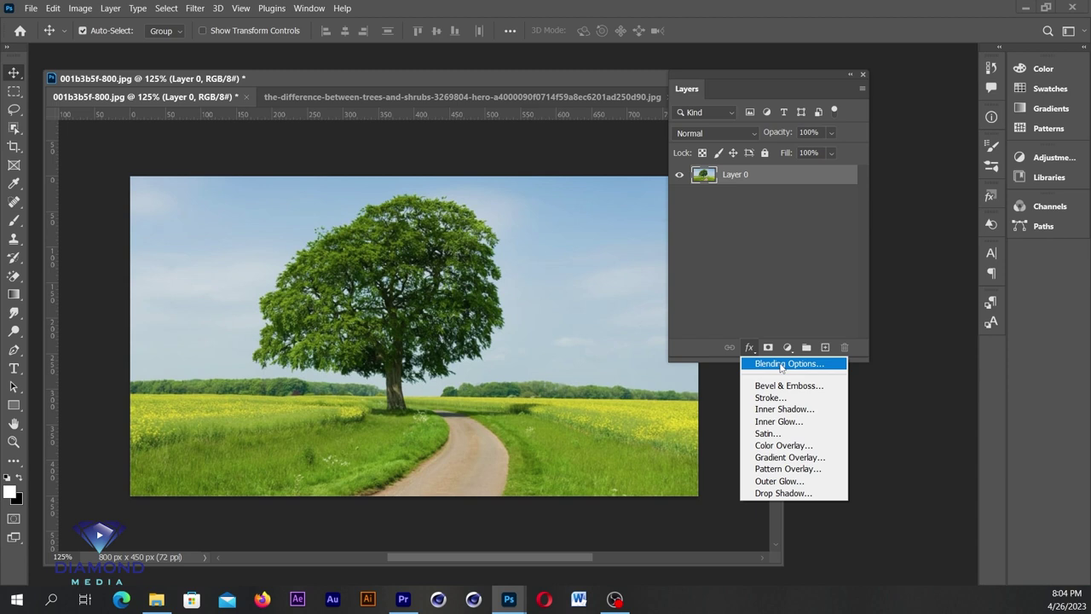
# Step: Open Layer 0's Blending Options and set Blend If to Blue
pyautogui.click(781, 364)
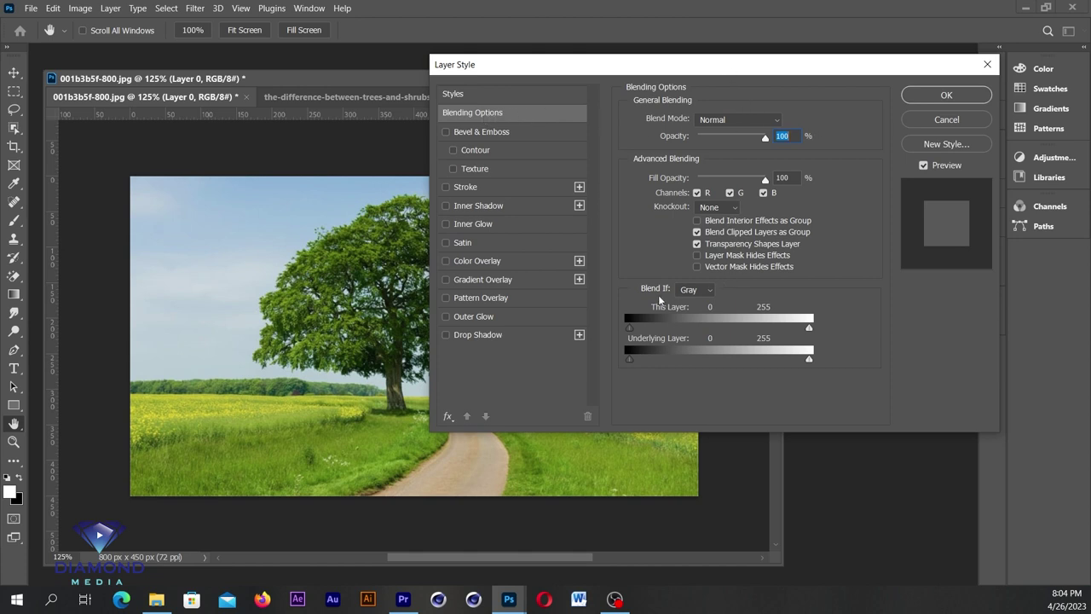
pyautogui.moveTo(705, 67); pyautogui.dragTo(786, 73)
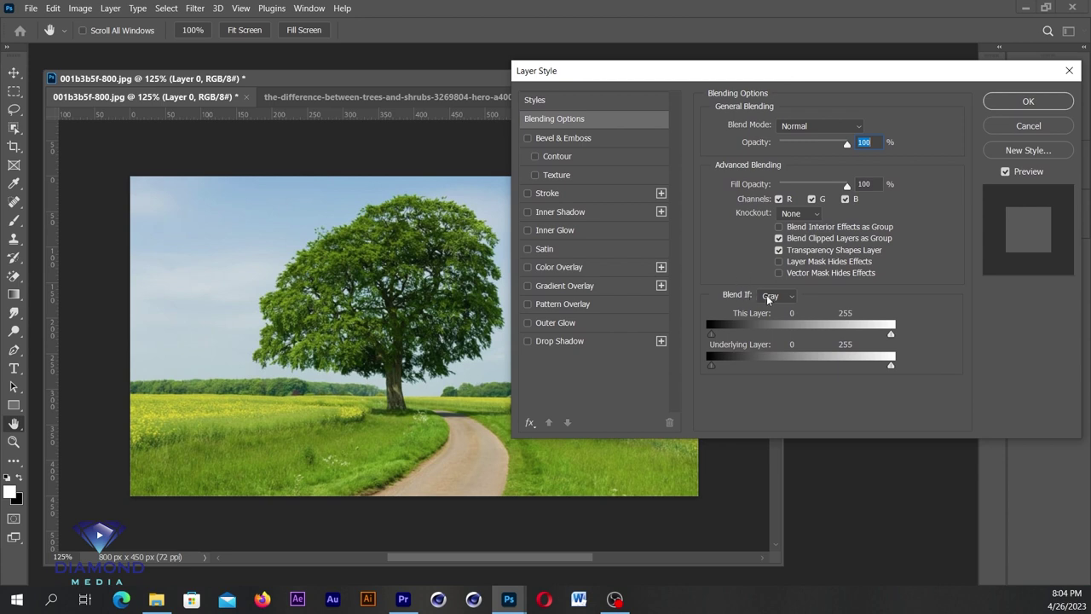
pyautogui.click(791, 296)
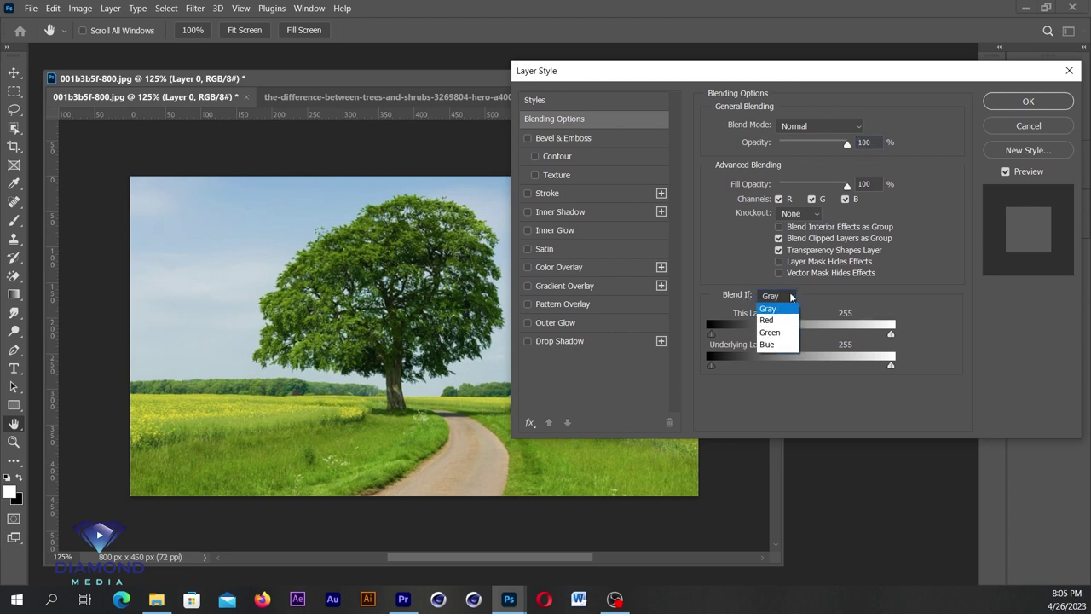
pyautogui.click(777, 344)
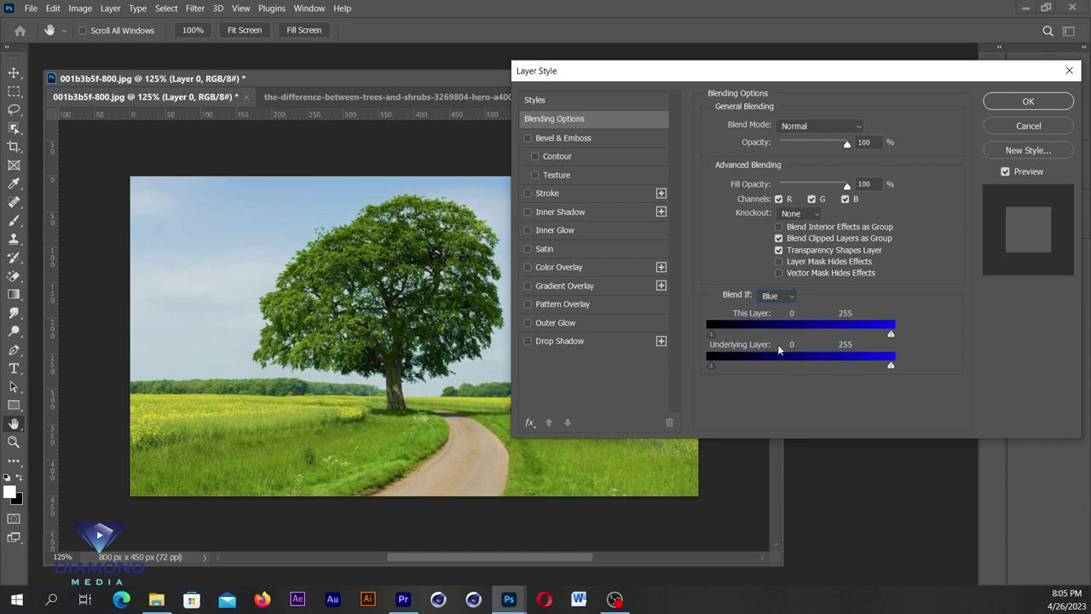
# Step: Split This Layer's white slider to 160/185 to knock out the sky, then apply
pyautogui.moveTo(891, 335); pyautogui.dragTo(846, 335)
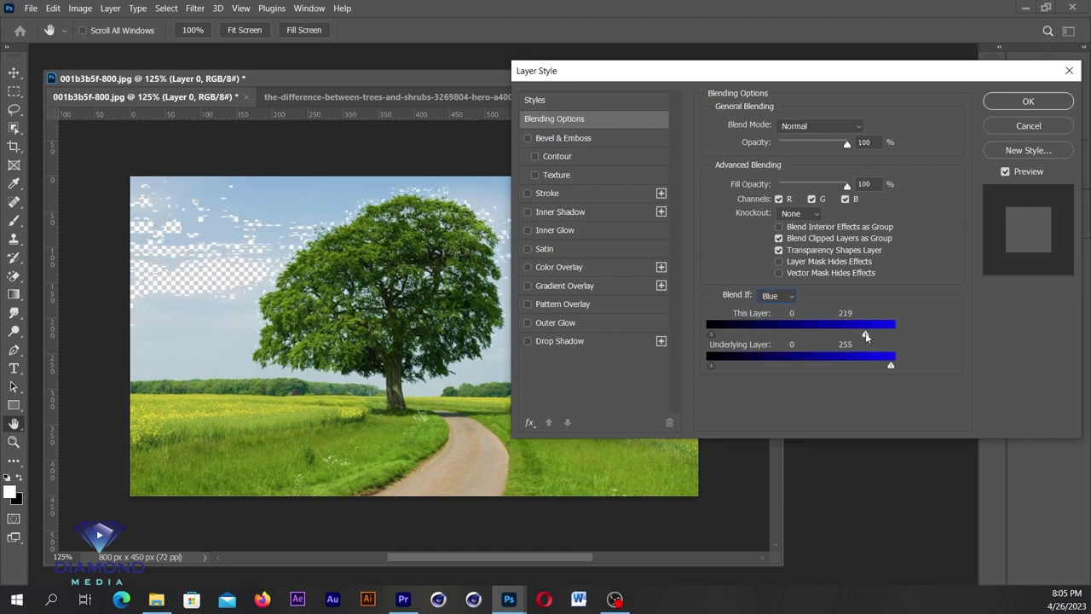
pyautogui.moveTo(846, 335); pyautogui.dragTo(824, 336)
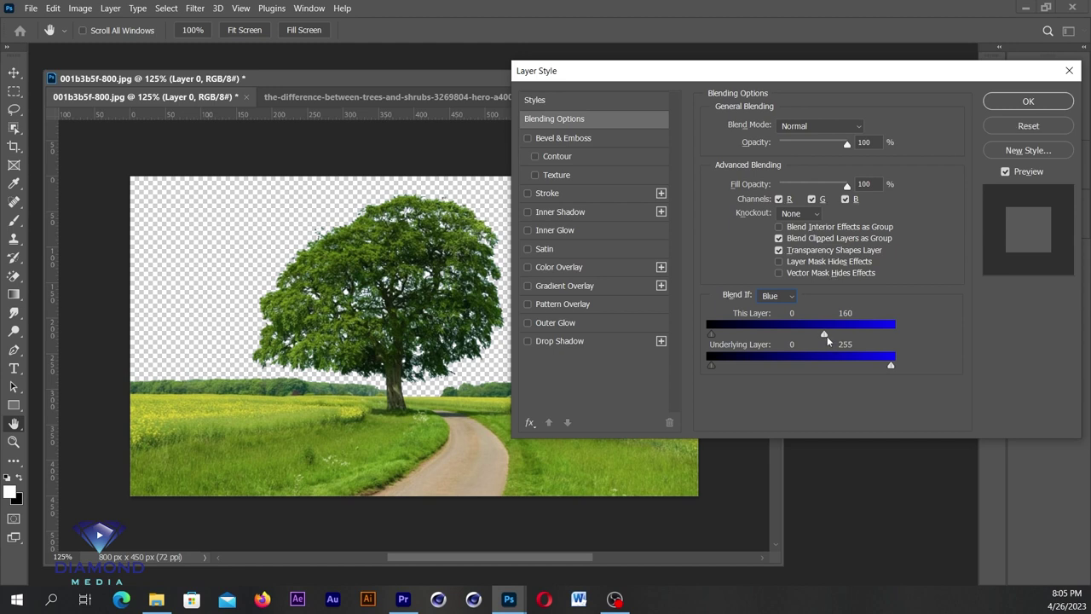
pyautogui.moveTo(825, 335); pyautogui.dragTo(839, 336)
pyautogui.press('alt')
pyautogui.click(1028, 101)
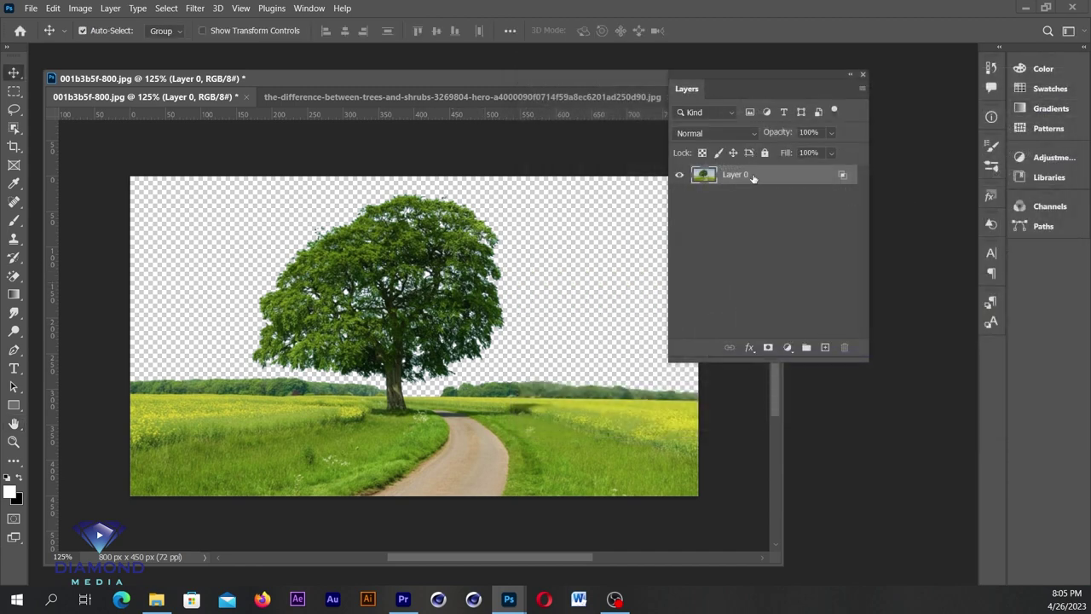
# Step: Switch to the second tree photo and unlock its Background layer
pyautogui.click(355, 96)
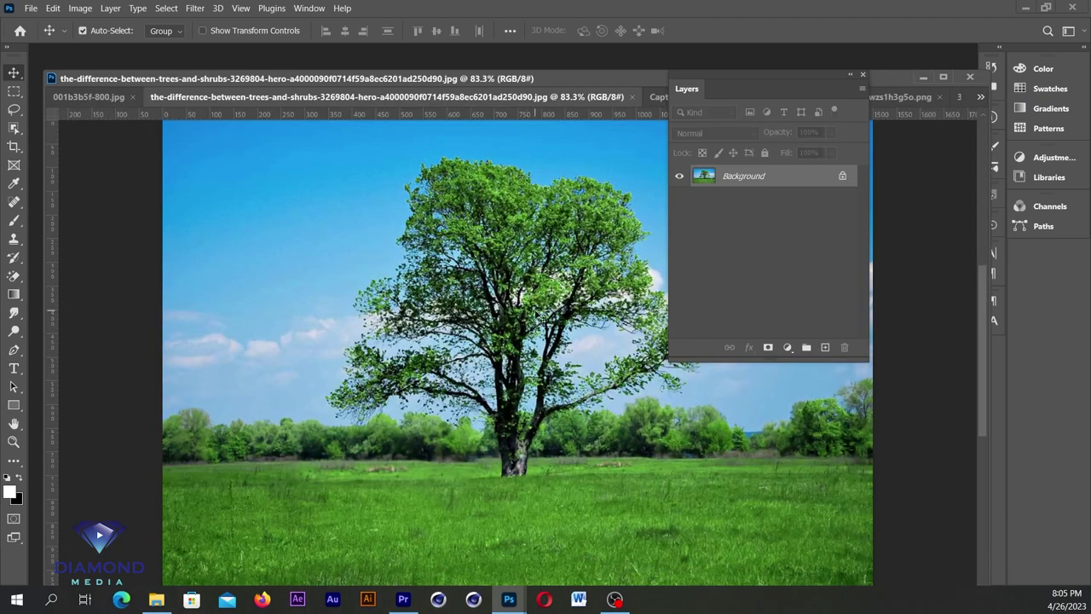
pyautogui.keyDown('alt'); pyautogui.scroll(-1, 534, 300); pyautogui.keyUp('alt')
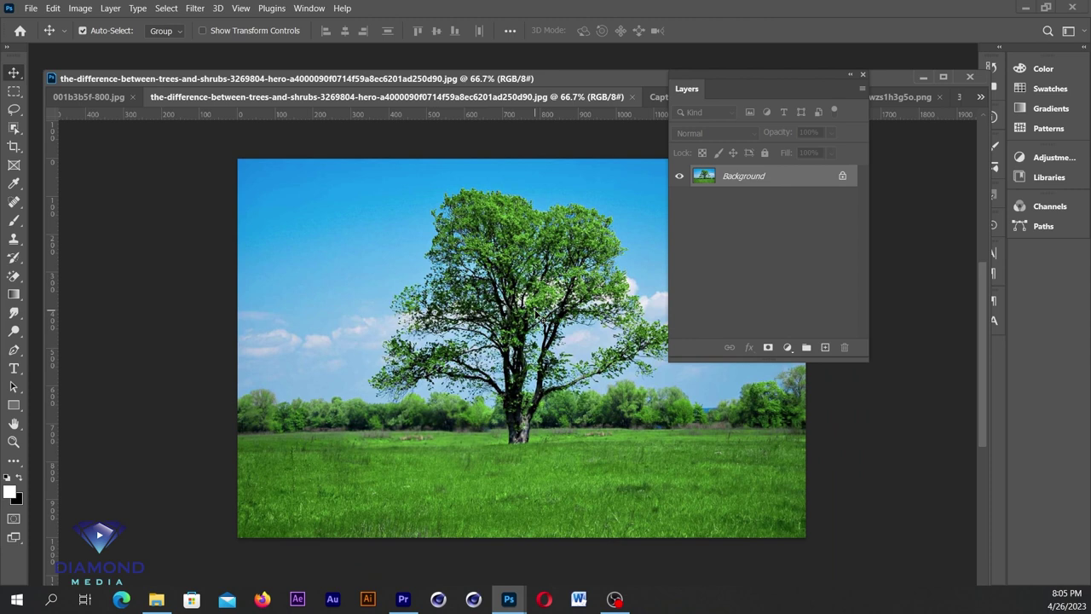
pyautogui.click(842, 176)
# Step: Open Blending Options for the layer and set Blend If to Blue
pyautogui.click(749, 347)
pyautogui.click(754, 361)
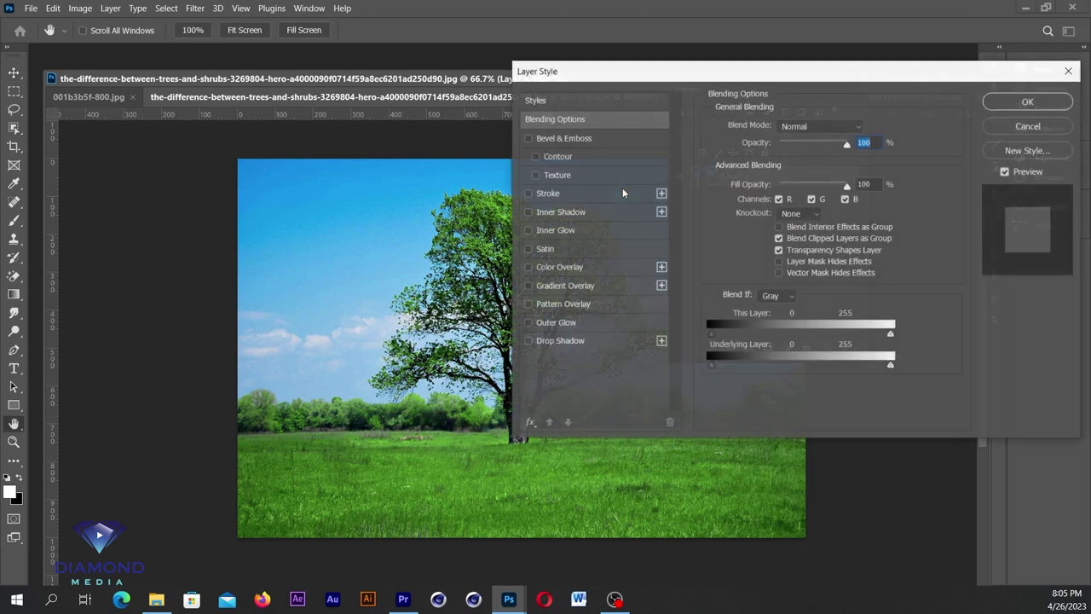
pyautogui.moveTo(618, 87); pyautogui.dragTo(654, 90)
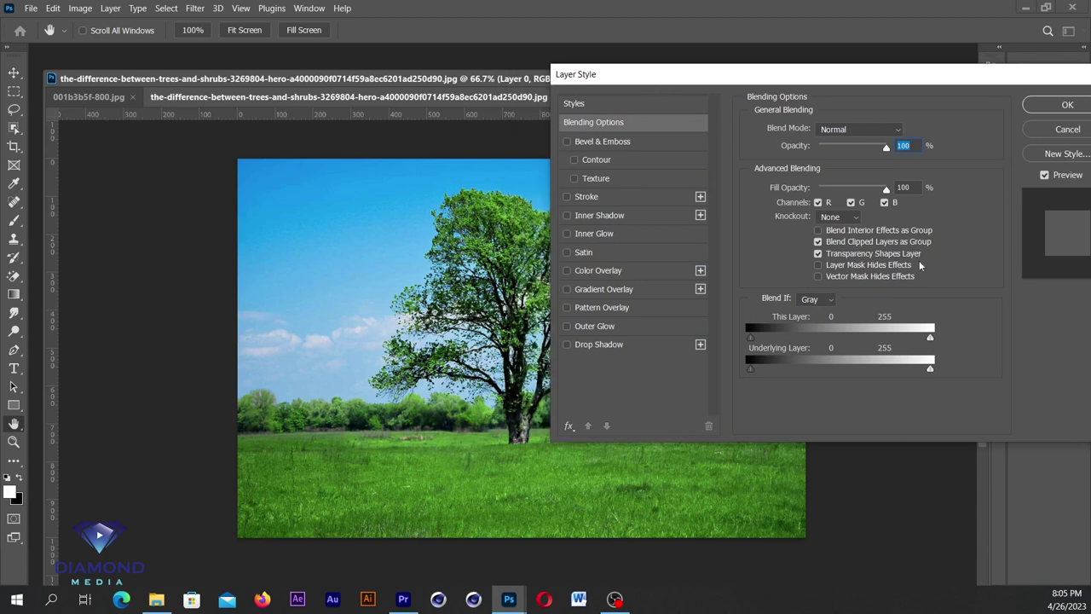
pyautogui.click(816, 300)
pyautogui.click(810, 349)
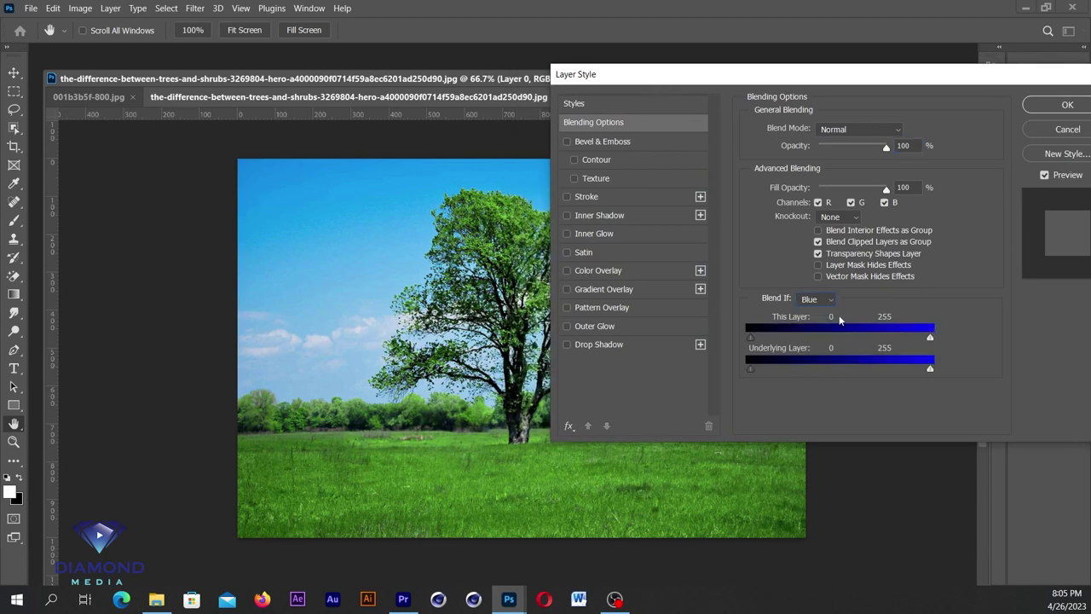
# Step: Split This Layer's white slider to 176/209 to make the sky transparent, then apply
pyautogui.moveTo(930, 337); pyautogui.dragTo(874, 338)
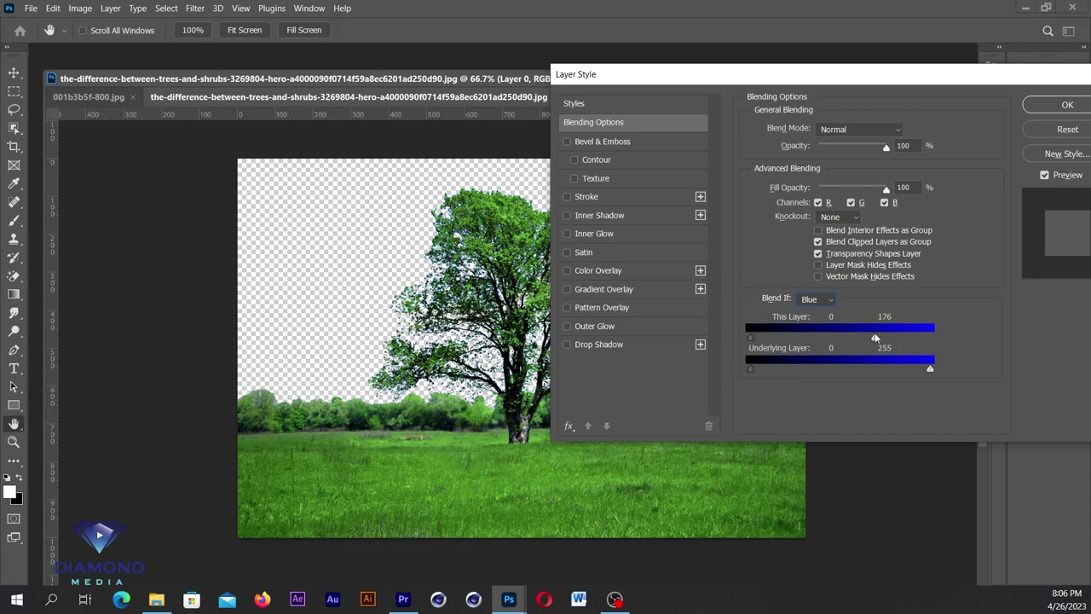
pyautogui.moveTo(874, 338); pyautogui.dragTo(898, 339)
pyautogui.moveTo(819, 75); pyautogui.dragTo(797, 80)
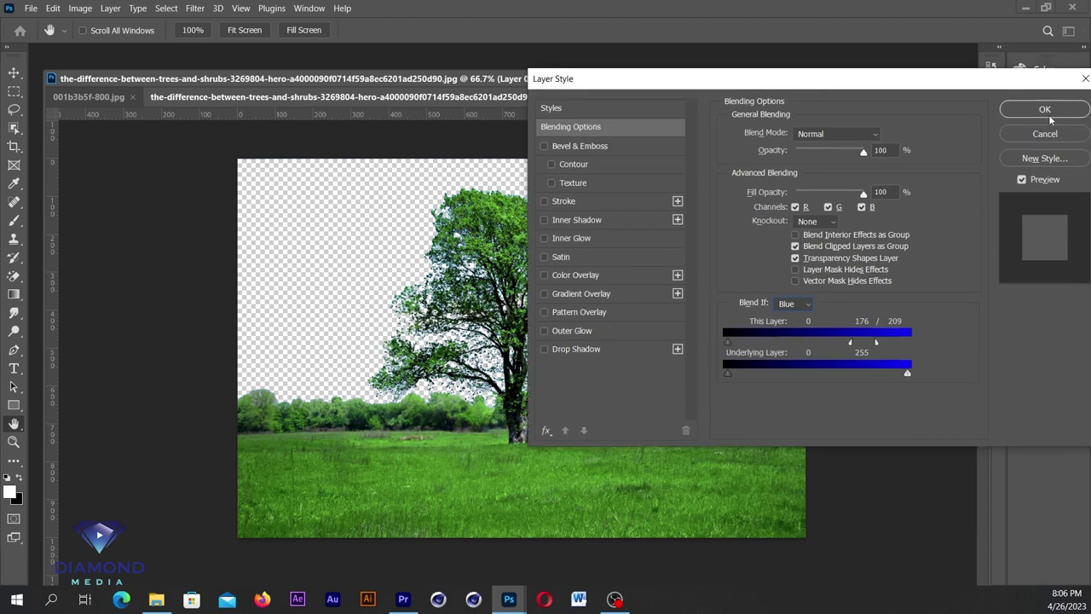
pyautogui.moveTo(989, 80); pyautogui.dragTo(912, 80)
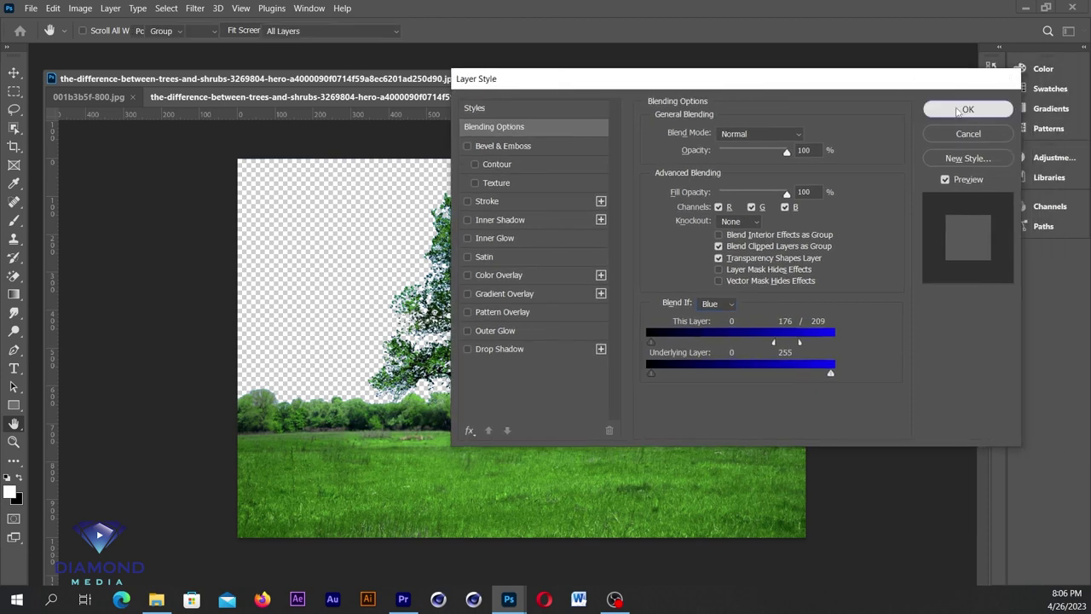
pyautogui.click(968, 109)
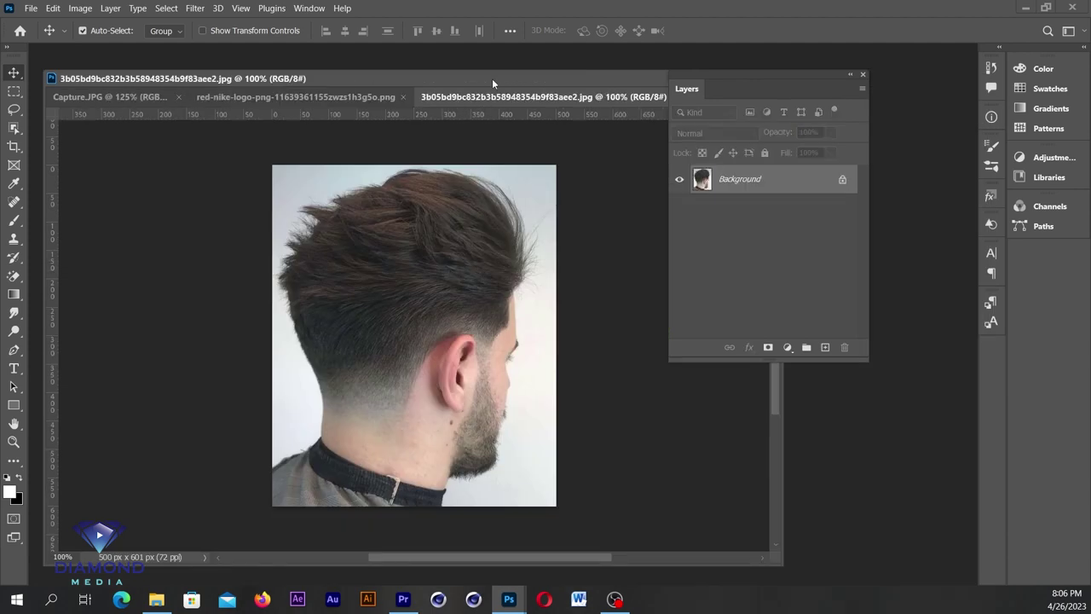
pyautogui.moveTo(492, 78); pyautogui.dragTo(515, 76)
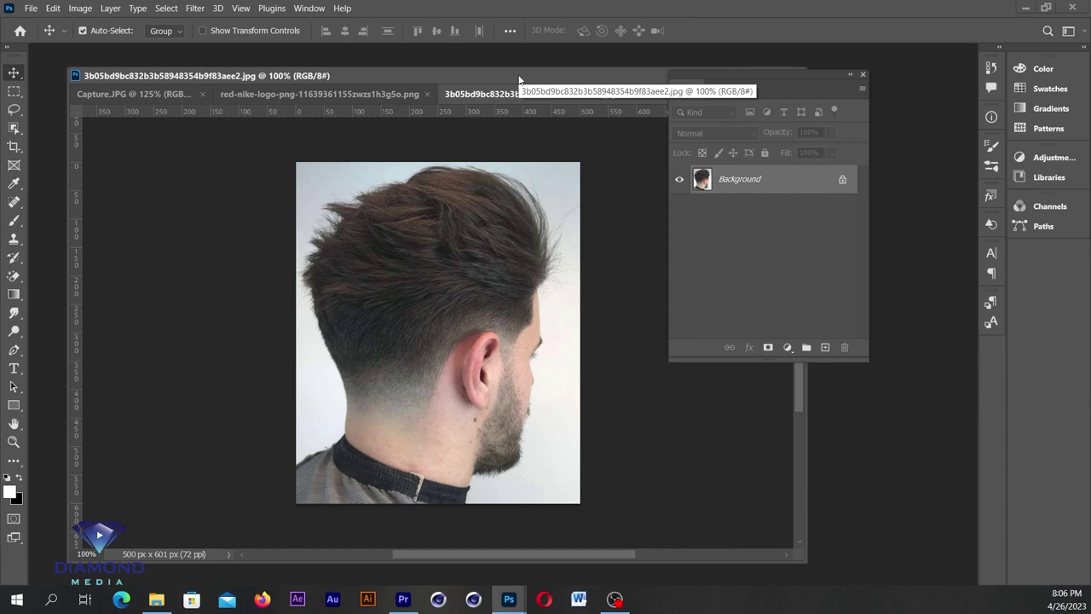
pyautogui.click(14, 128)
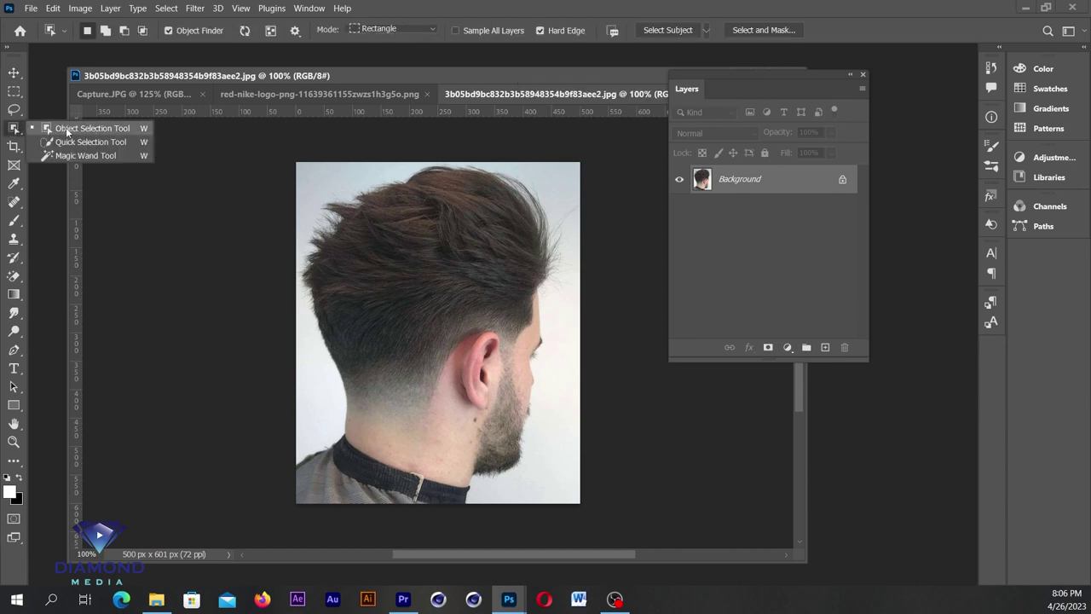
pyautogui.click(66, 130)
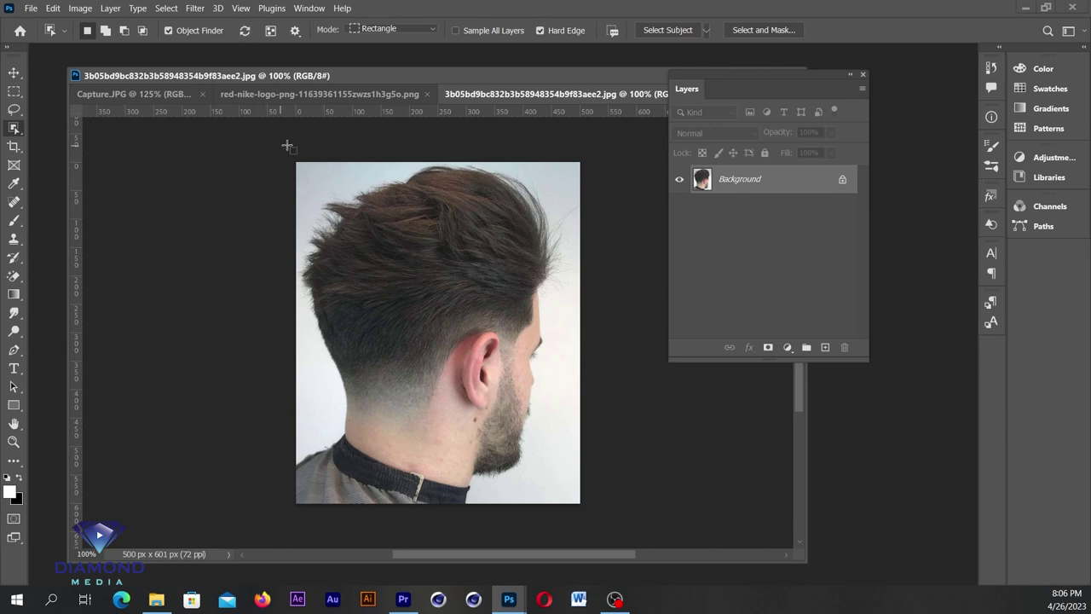
pyautogui.moveTo(277, 145)
pyautogui.mouseDown()
pyautogui.moveTo(370, 247)
pyautogui.moveTo(577, 542)
pyautogui.mouseUp()
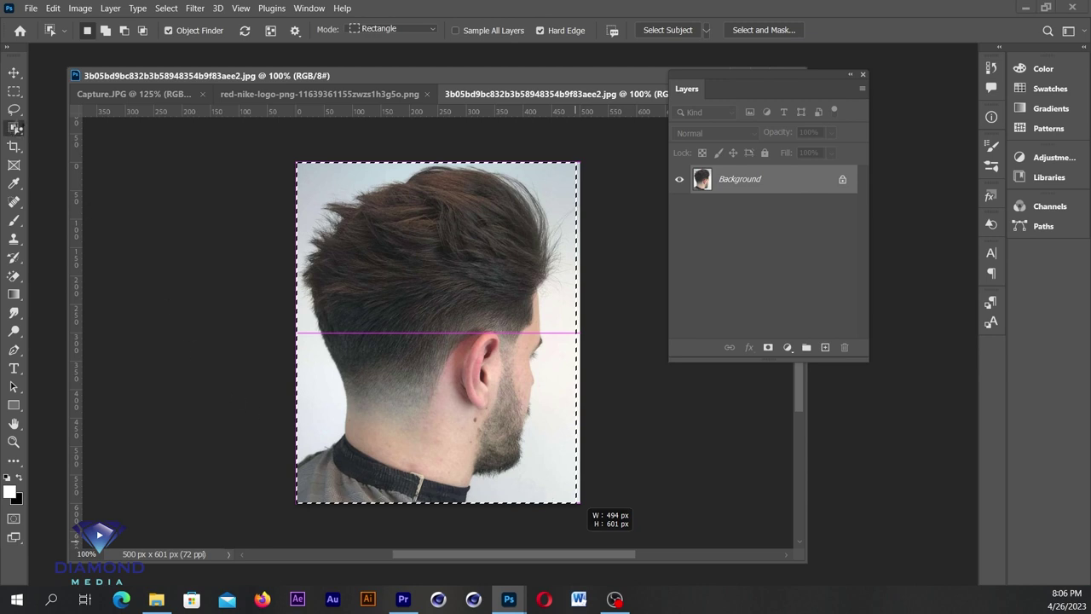
pyautogui.hotkey('ctrl', 'd')
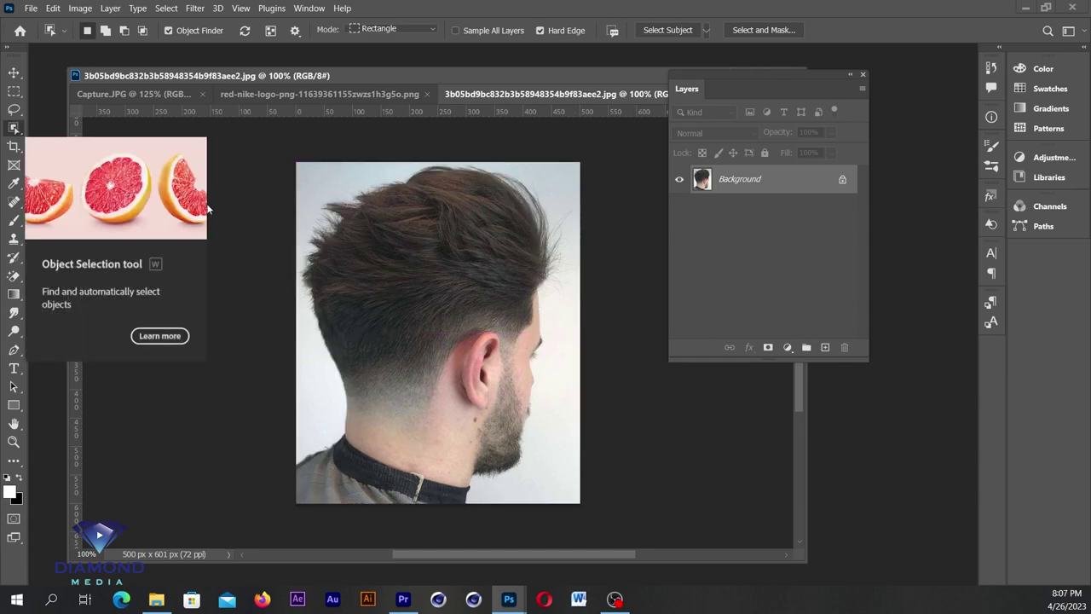
pyautogui.click(165, 8)
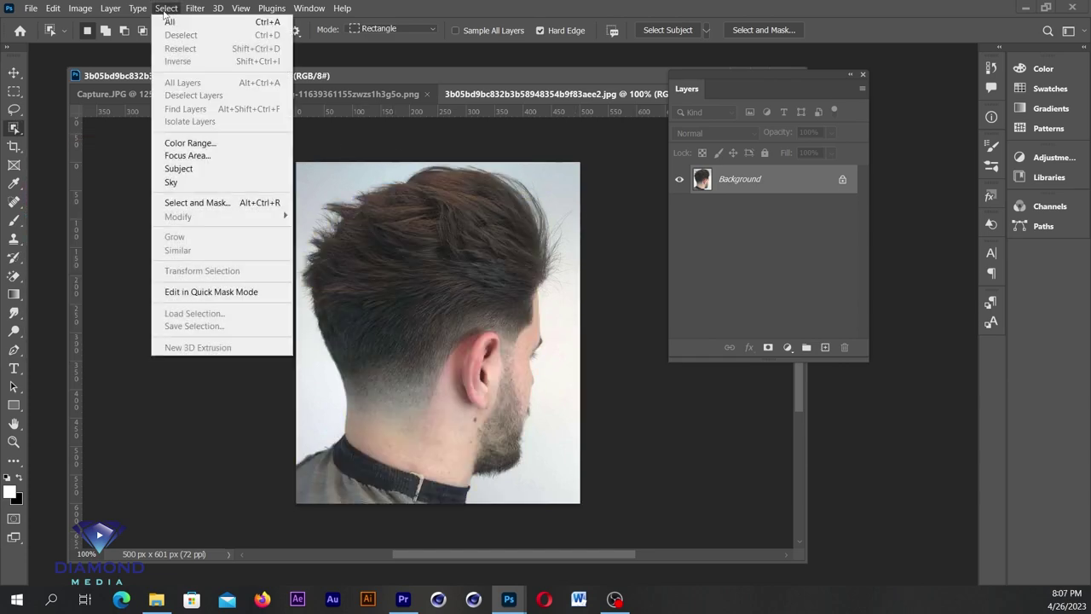
# Step: Run Select > Subject on the man's head and shoulders and dismiss the workspace tip
pyautogui.click(206, 169)
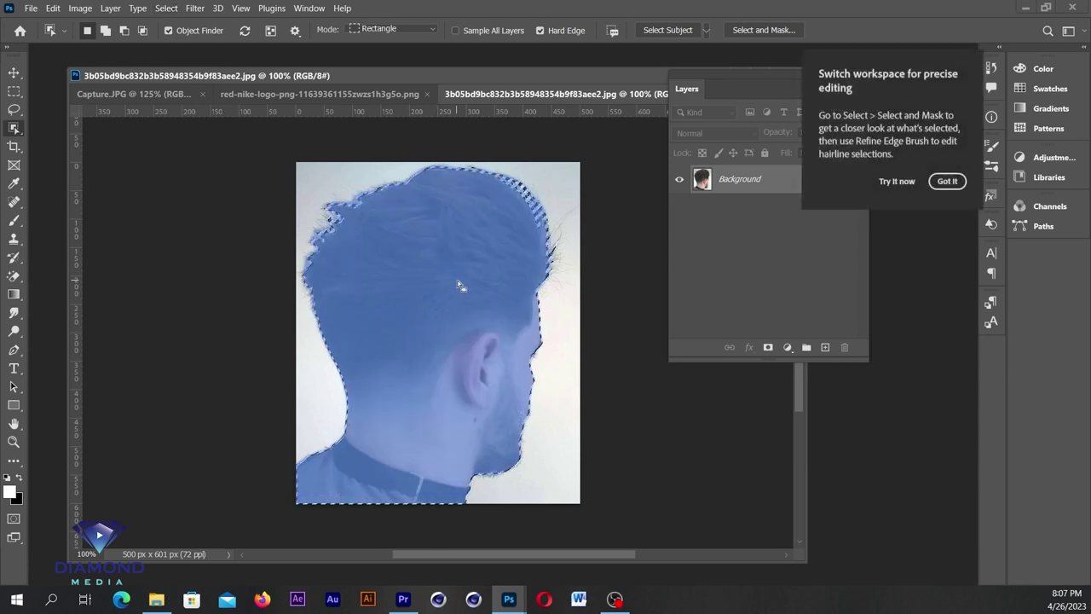
pyautogui.click(947, 181)
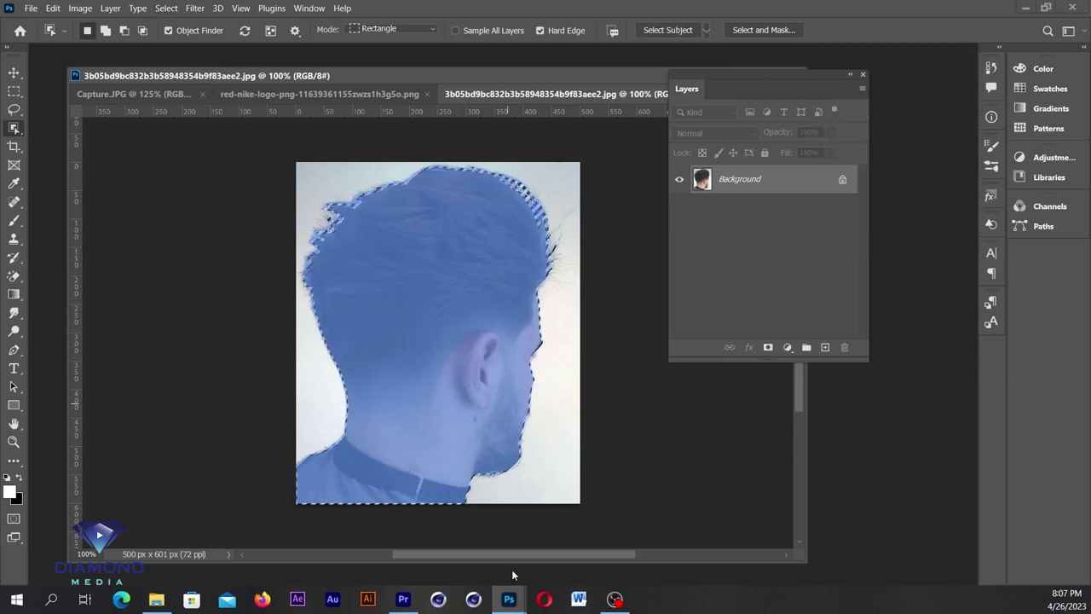
# Step: Open Select and Mask zoomed to 200% on the hair, using Overlay view mode
pyautogui.click(743, 32)
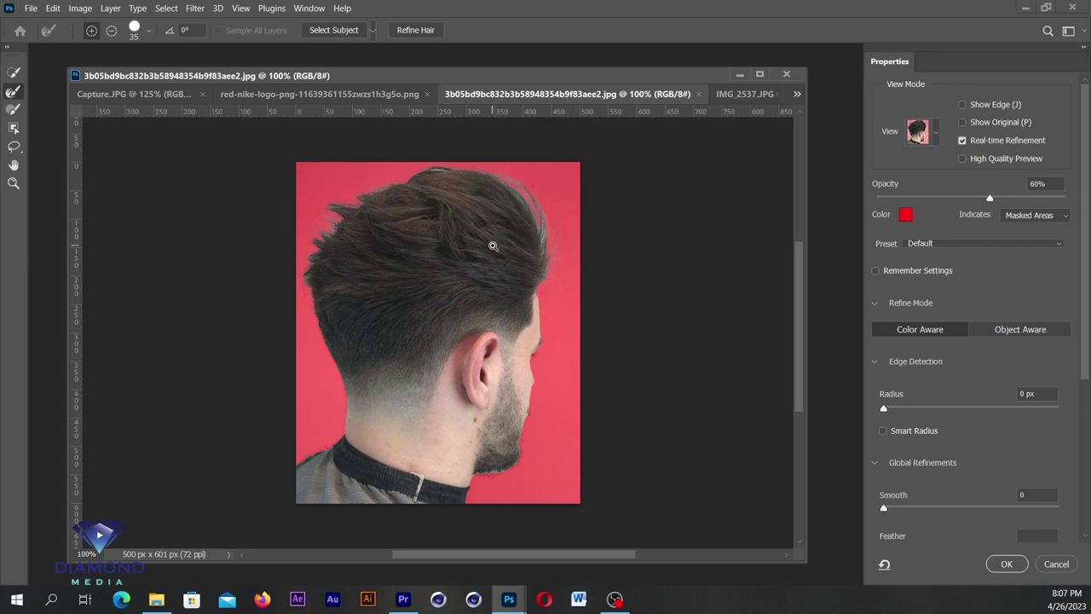
pyautogui.scroll(1, 494, 244)
pyautogui.moveTo(514, 253); pyautogui.dragTo(562, 304)
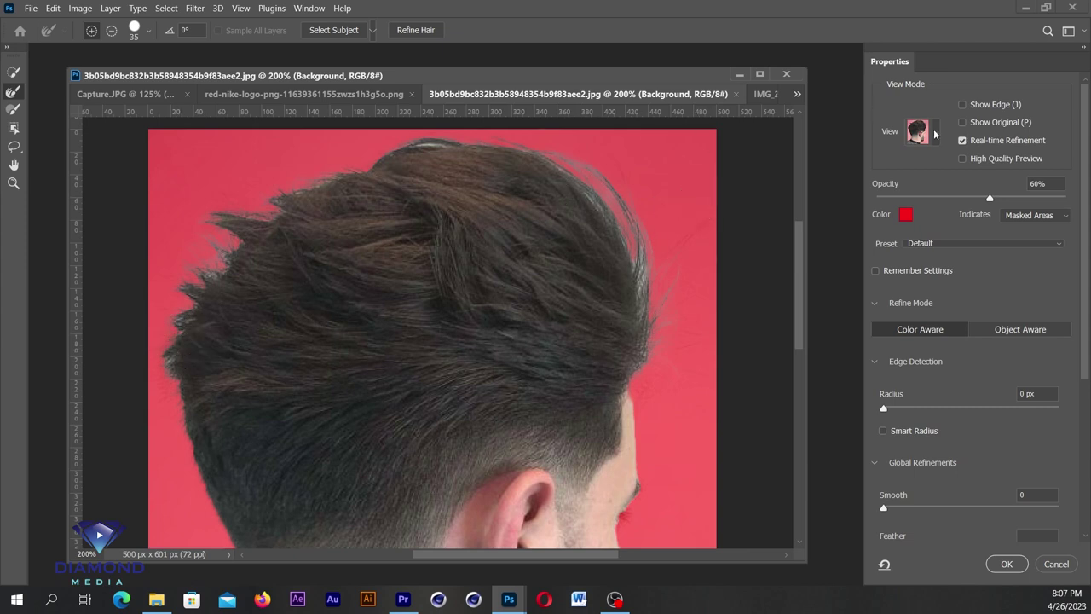
pyautogui.click(937, 131)
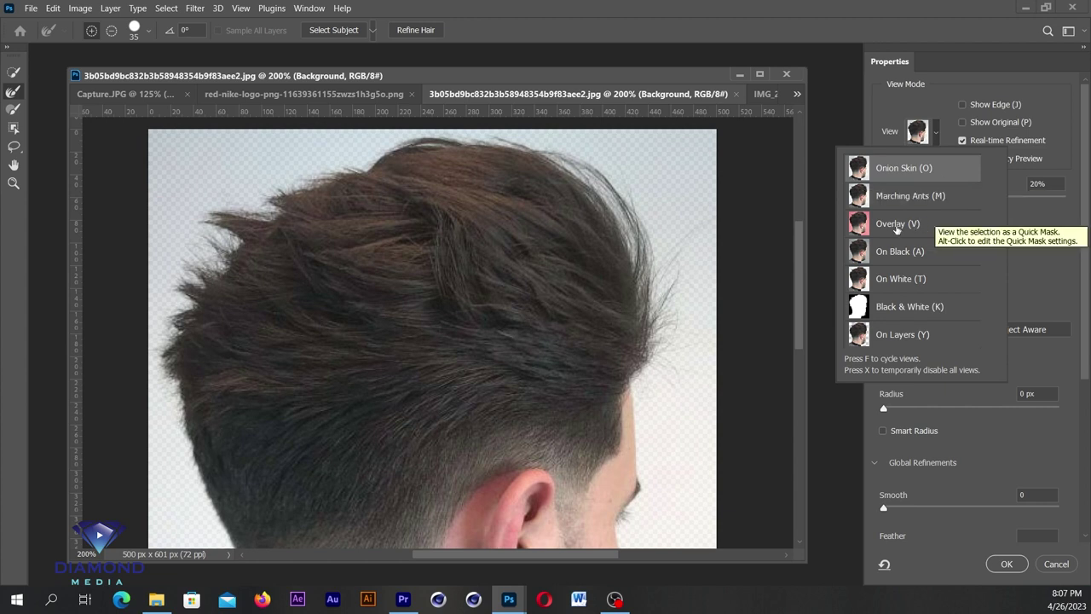
pyautogui.click(895, 225)
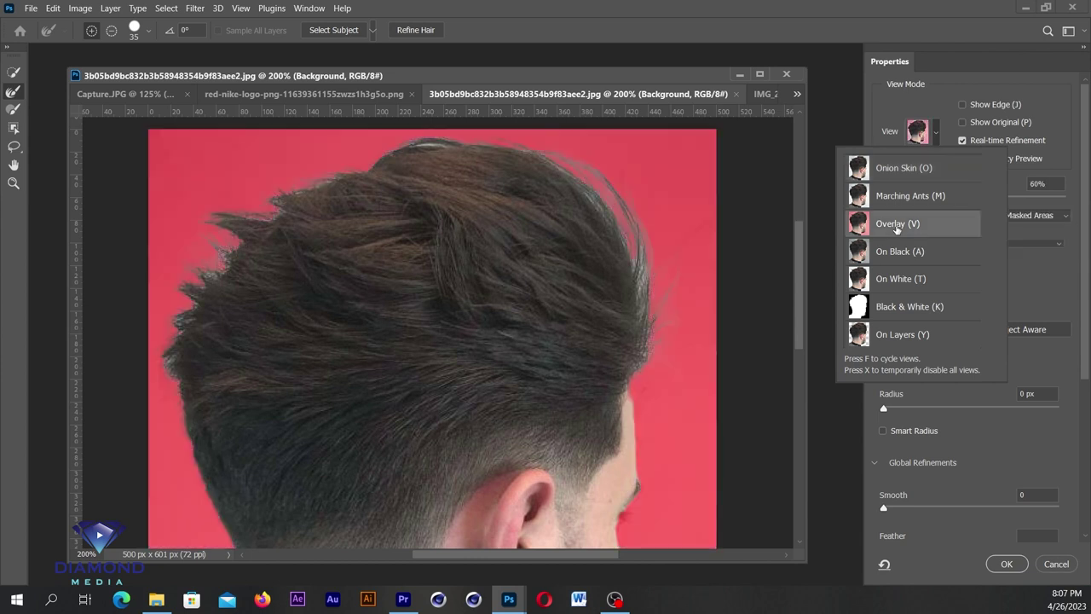
pyautogui.click(13, 75)
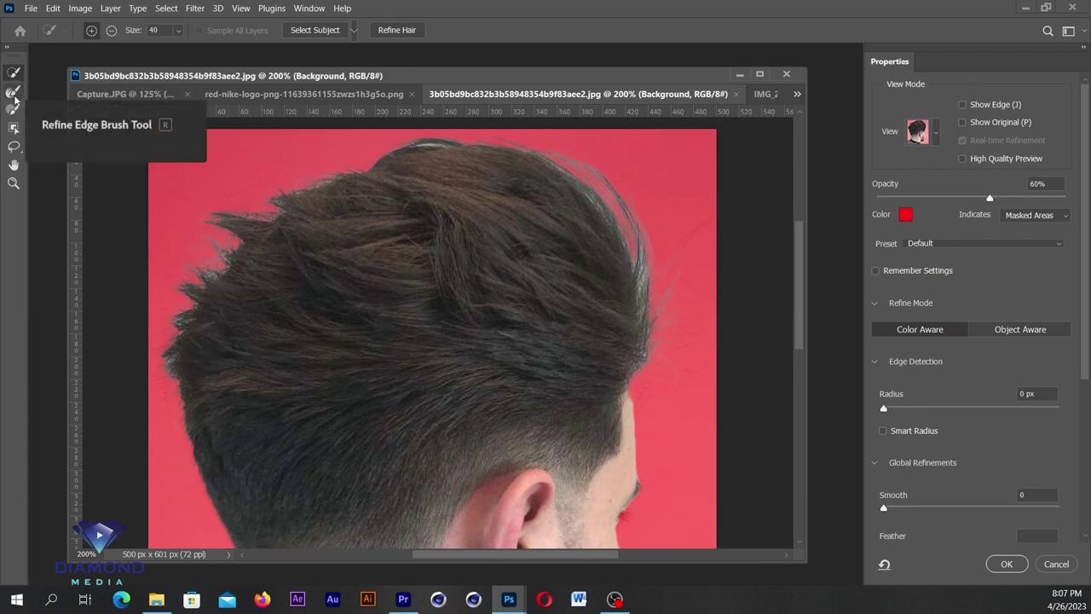
# Step: Refine the right and top hair edges with the Refine Edge Brush, resizing it to 50
pyautogui.click(14, 93)
pyautogui.moveTo(649, 349); pyautogui.dragTo(657, 210)
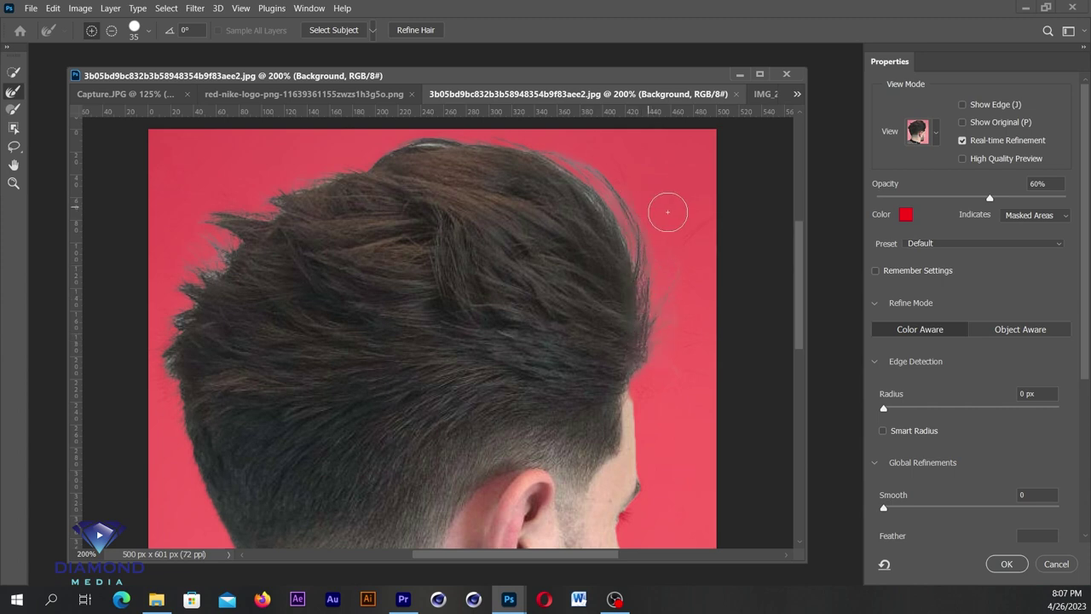
pyautogui.moveTo(670, 255); pyautogui.dragTo(438, 134)
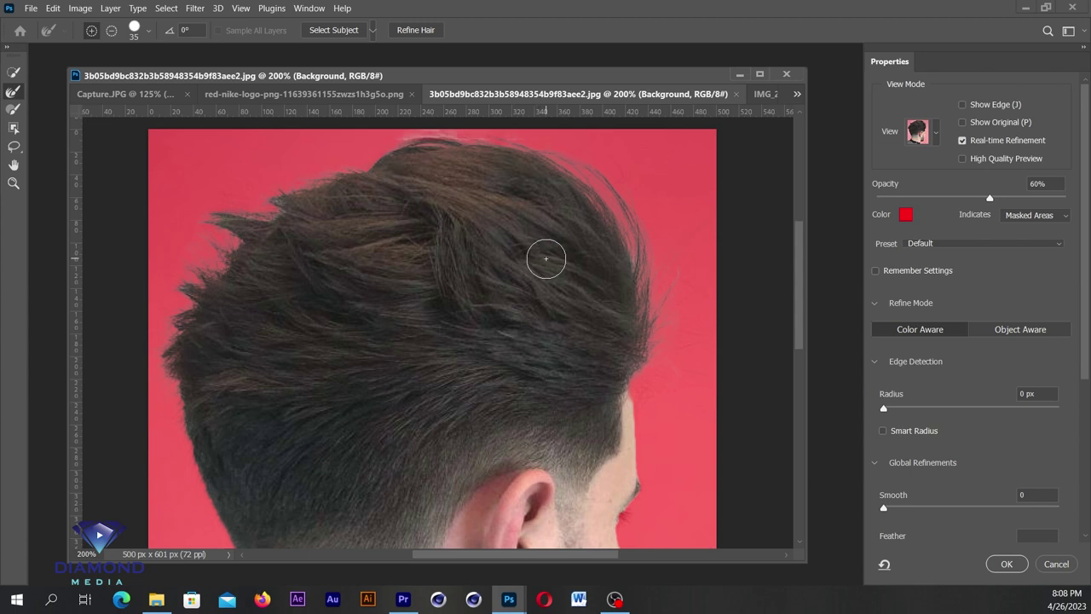
pyautogui.press('[')
pyautogui.press(']')
pyautogui.press(']')
pyautogui.press(']')
pyautogui.press(']')
pyautogui.press(']')
pyautogui.press('[')
pyautogui.press('[')
pyautogui.press('[')
pyautogui.moveTo(795, 240); pyautogui.dragTo(797, 331)
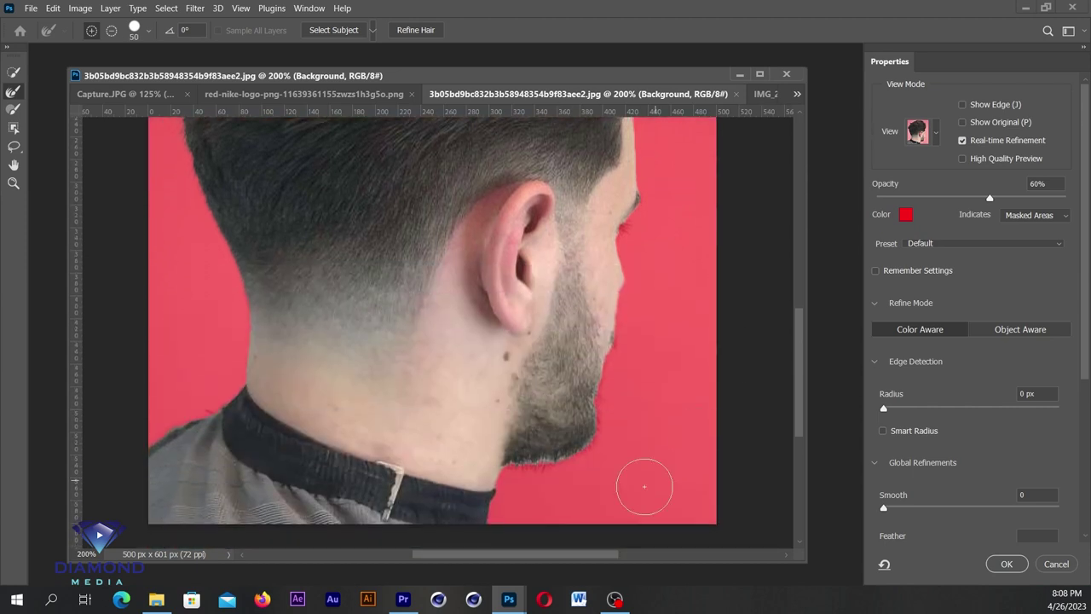
# Step: Refine the beard and jaw edges and the upper-left flyaway strands with a smaller brush
pyautogui.moveTo(622, 406); pyautogui.dragTo(650, 353)
pyautogui.press('[')
pyautogui.moveTo(634, 340); pyautogui.dragTo(644, 315)
pyautogui.moveTo(630, 231)
pyautogui.mouseDown()
pyautogui.moveTo(605, 441)
pyautogui.moveTo(516, 473)
pyautogui.mouseUp()
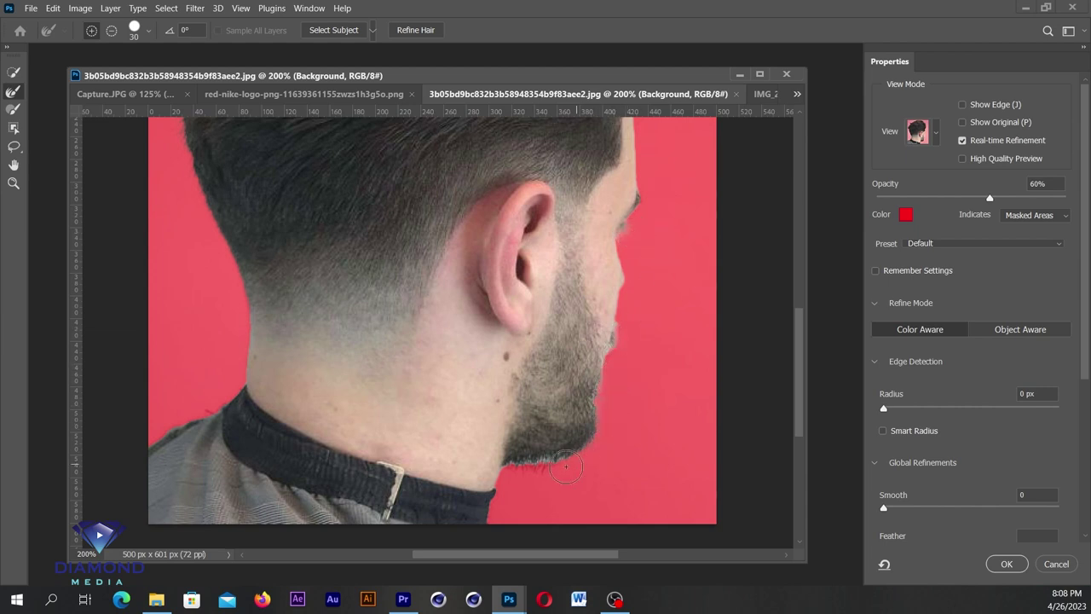
pyautogui.hotkey('ctrl', '-')
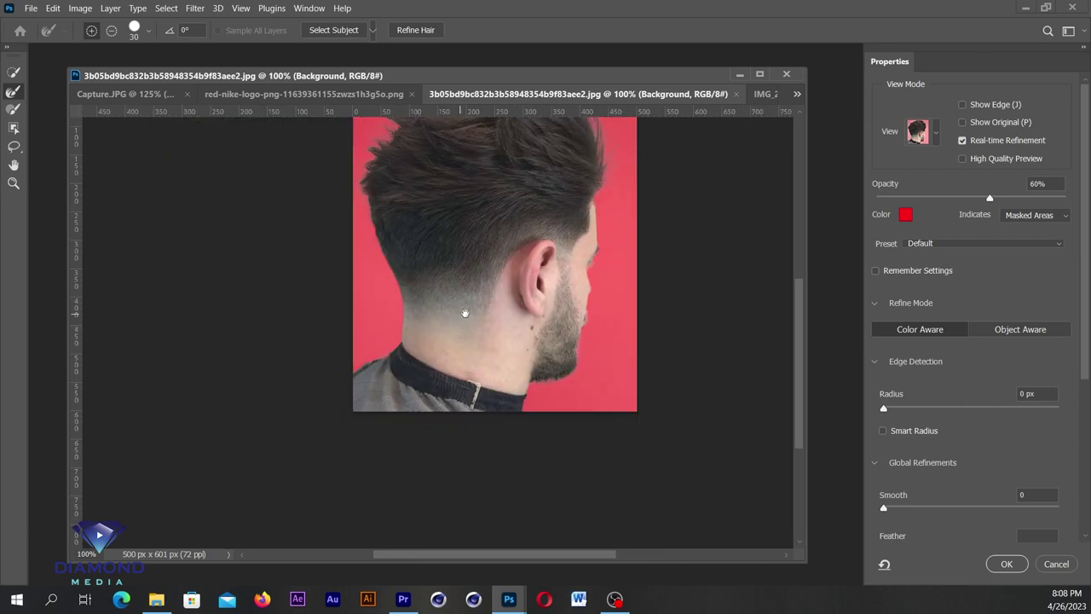
pyautogui.moveTo(594, 212); pyautogui.dragTo(613, 230)
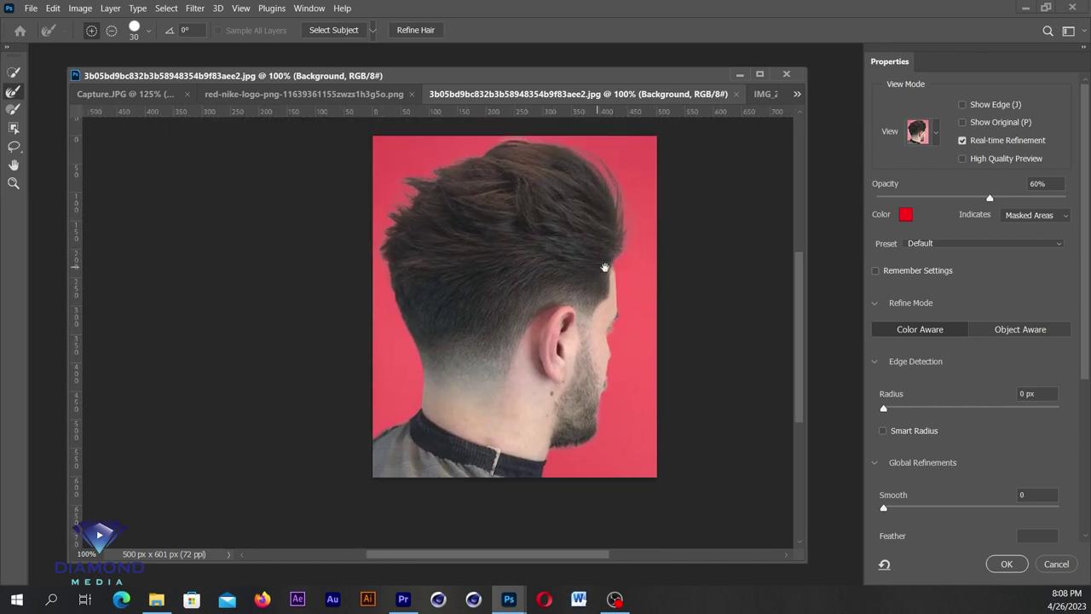
pyautogui.moveTo(420, 181); pyautogui.dragTo(389, 218)
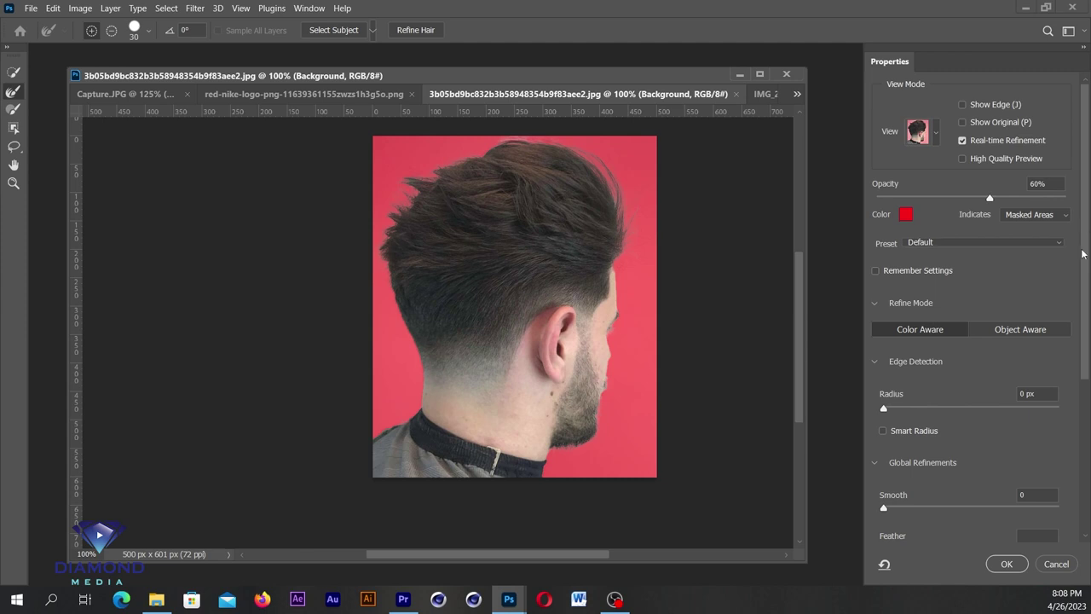
pyautogui.moveTo(1085, 238); pyautogui.dragTo(1083, 367)
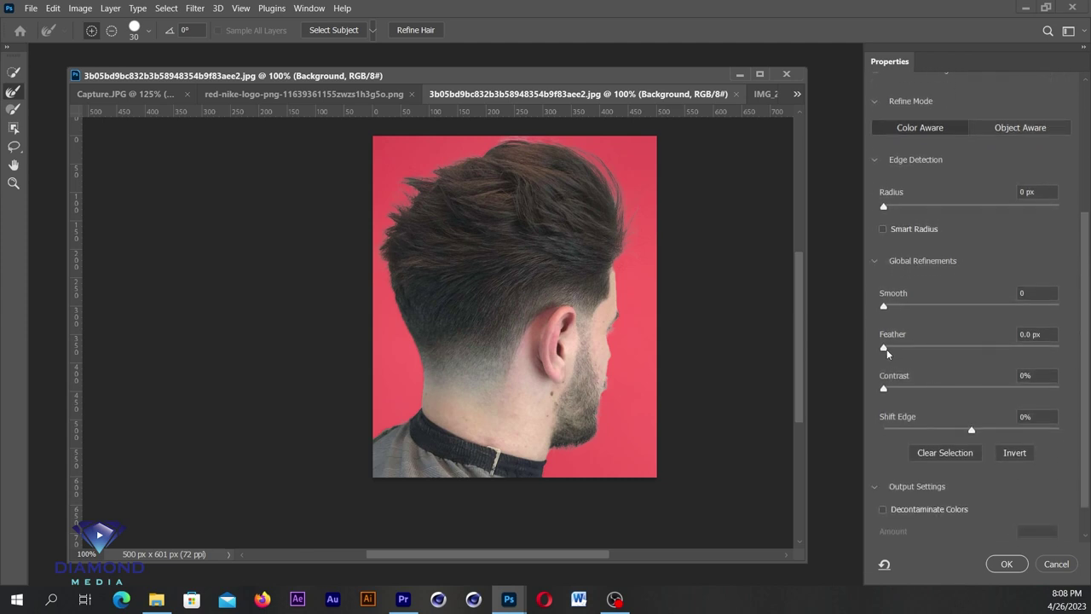
# Step: Set Feather to 0.4 px and Output To New Layer, creating the Background copy cut-out
pyautogui.click(887, 350)
pyautogui.moveTo(1084, 413); pyautogui.dragTo(1086, 458)
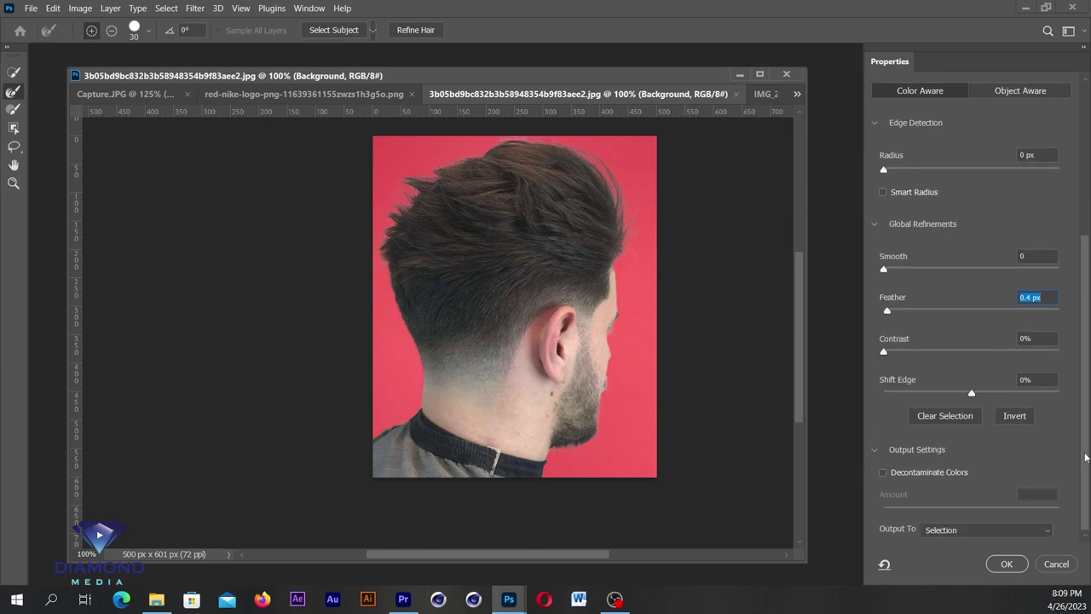
pyautogui.click(873, 450)
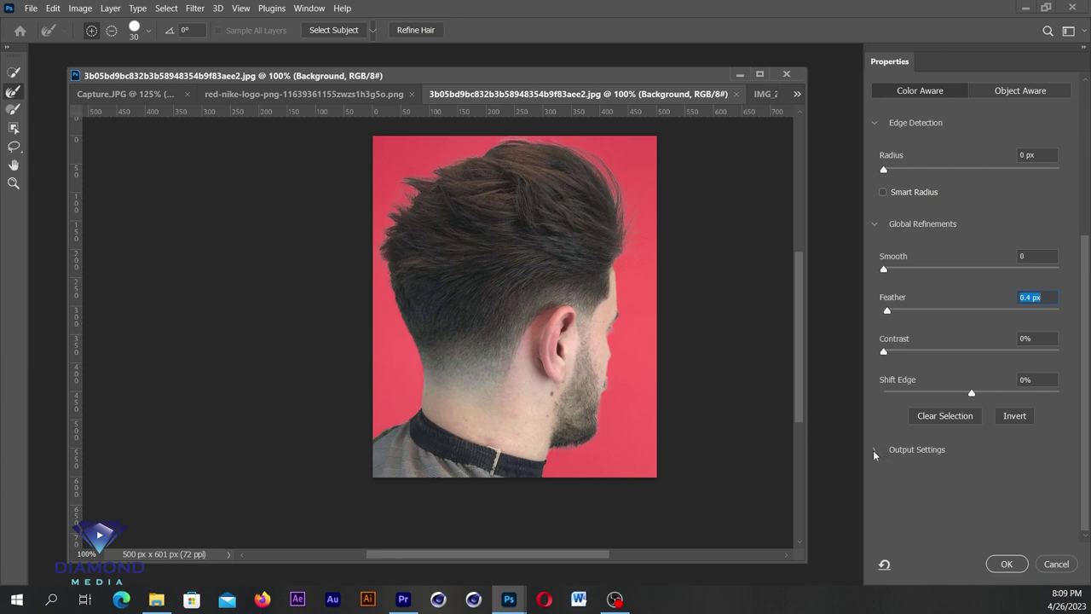
pyautogui.click(873, 451)
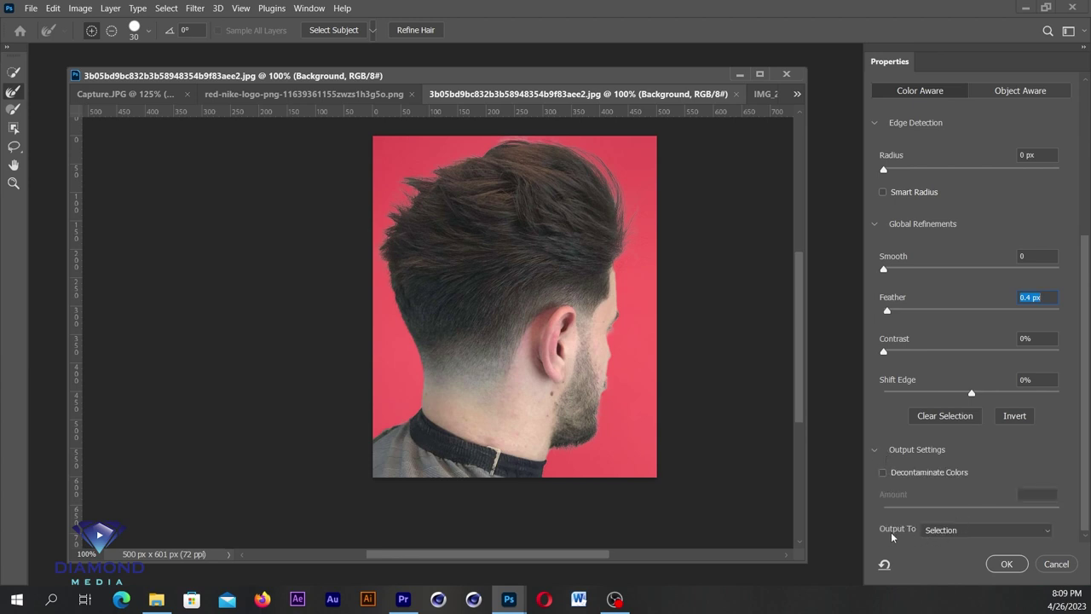
pyautogui.click(936, 531)
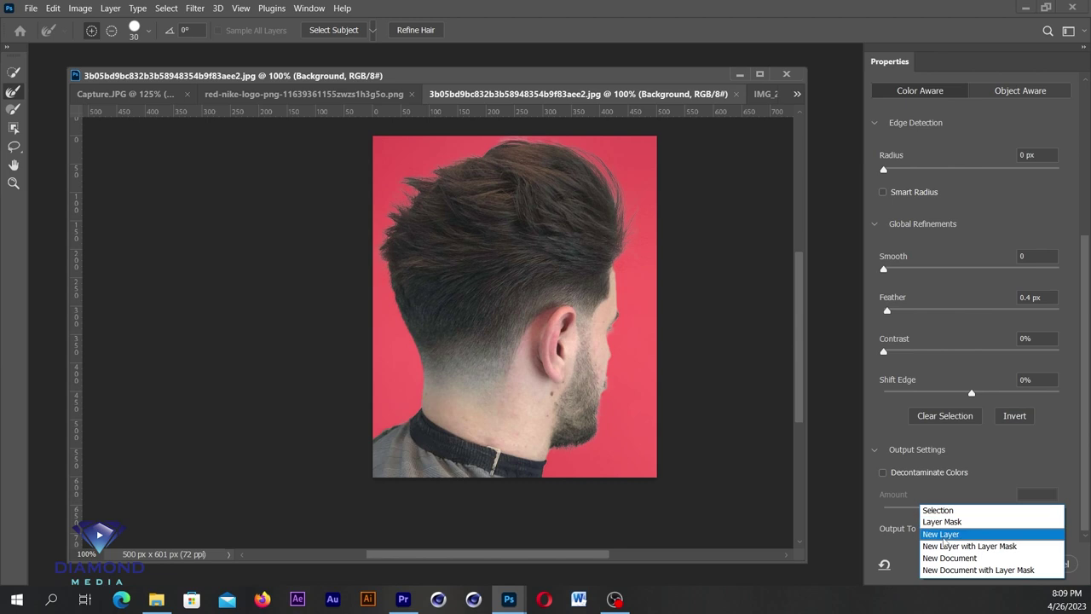
pyautogui.click(942, 535)
pyautogui.click(1004, 565)
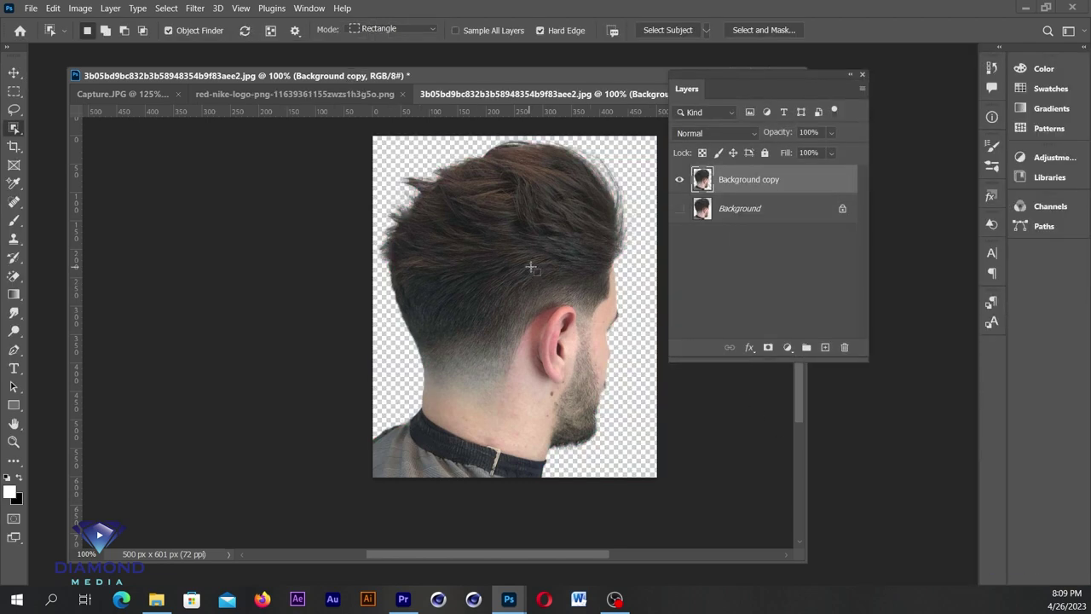
pyautogui.scroll(1, 628, 229)
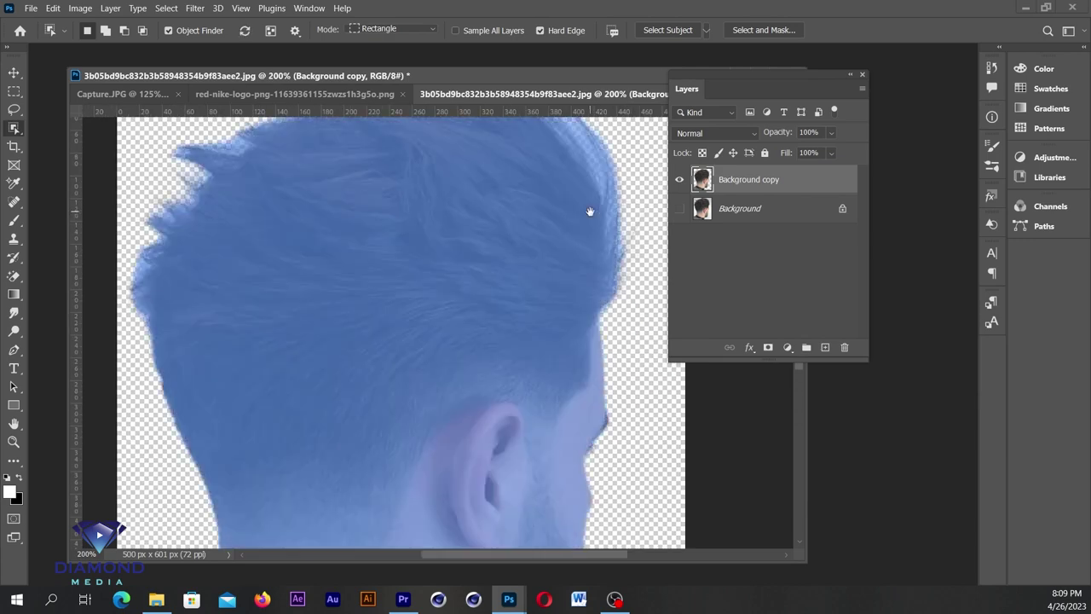